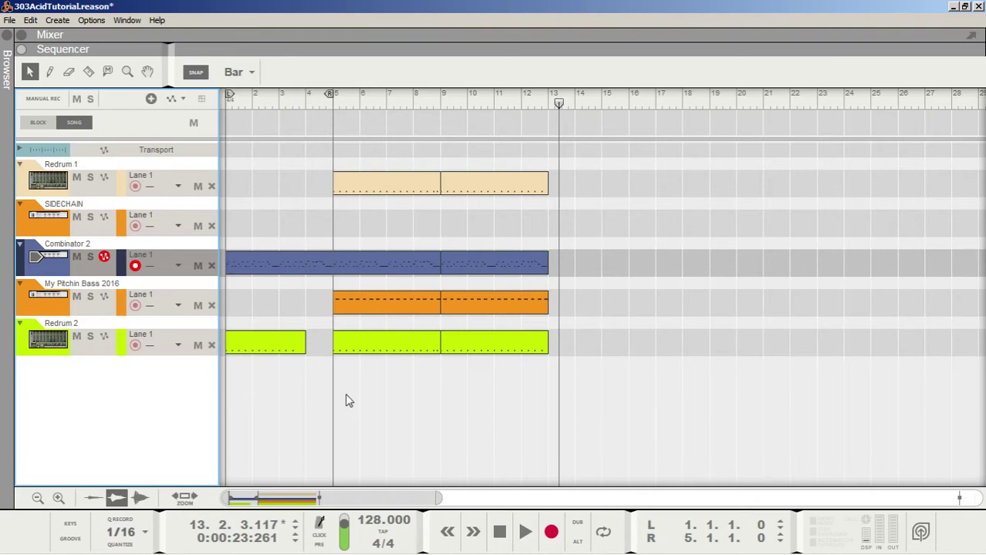
- Switch to Document 3 and show its device rack
click(101, 540)
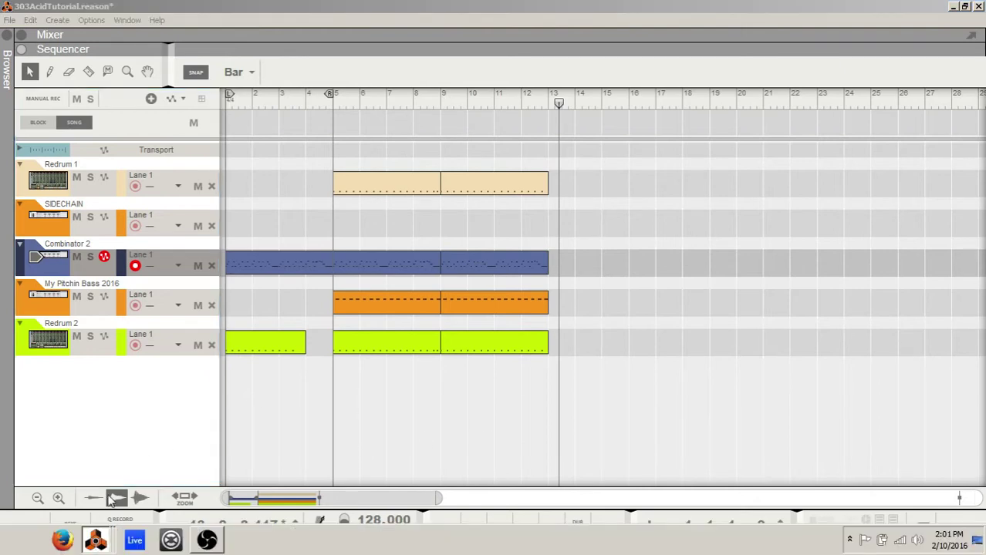
click(109, 496)
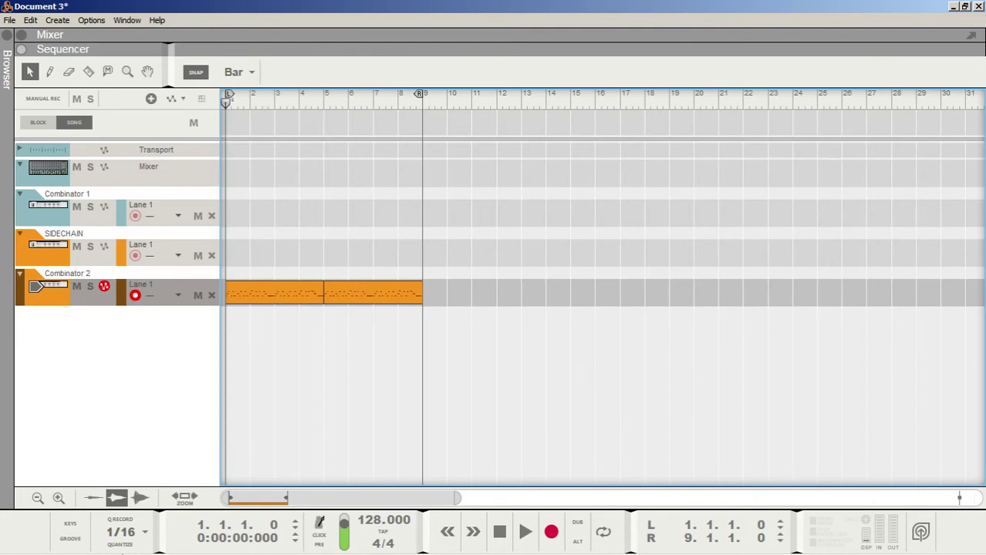
click(103, 546)
click(118, 513)
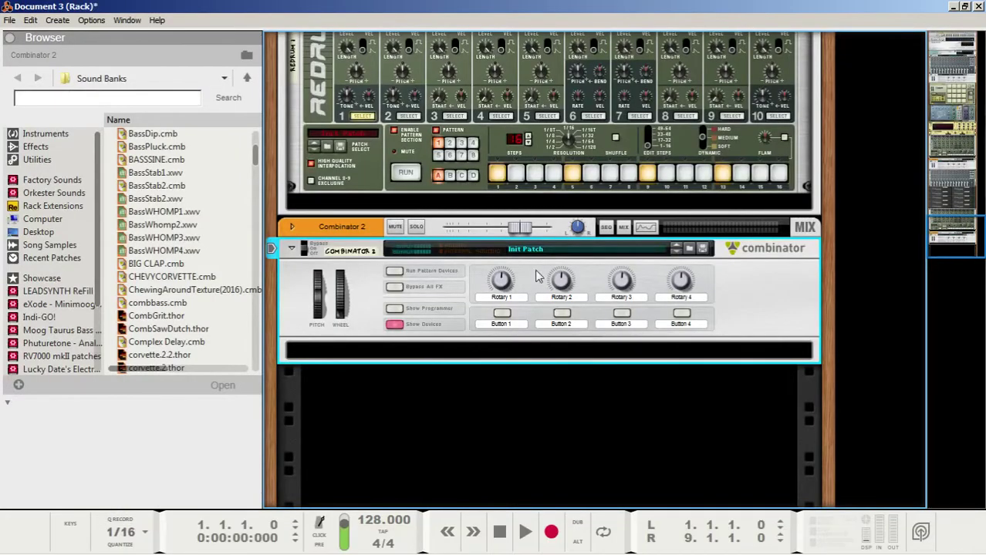
- Add a Thor Polysonic Synthesizer inside Combinator 2 from the Instruments menu
right_click(388, 357)
mouse_move(432, 342)
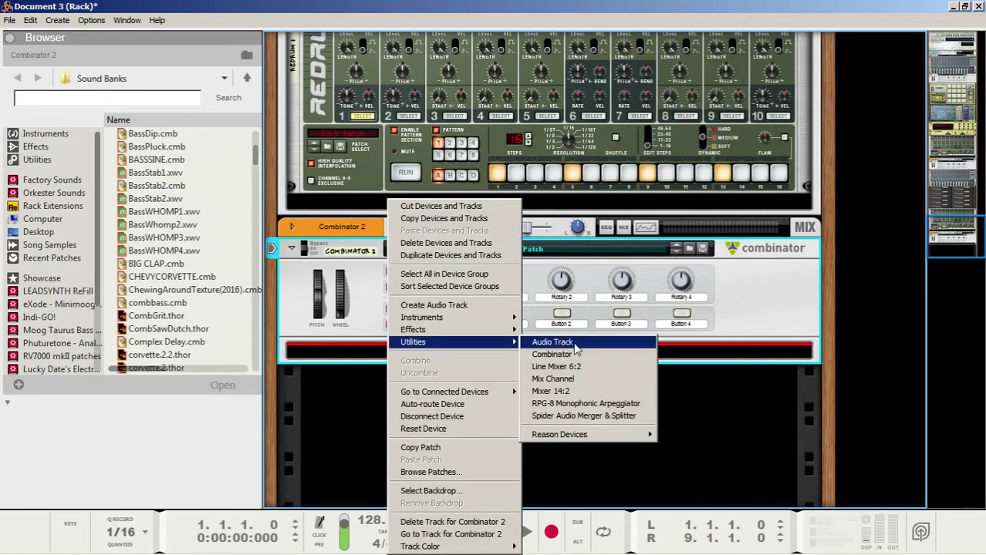
click(775, 414)
right_click(461, 354)
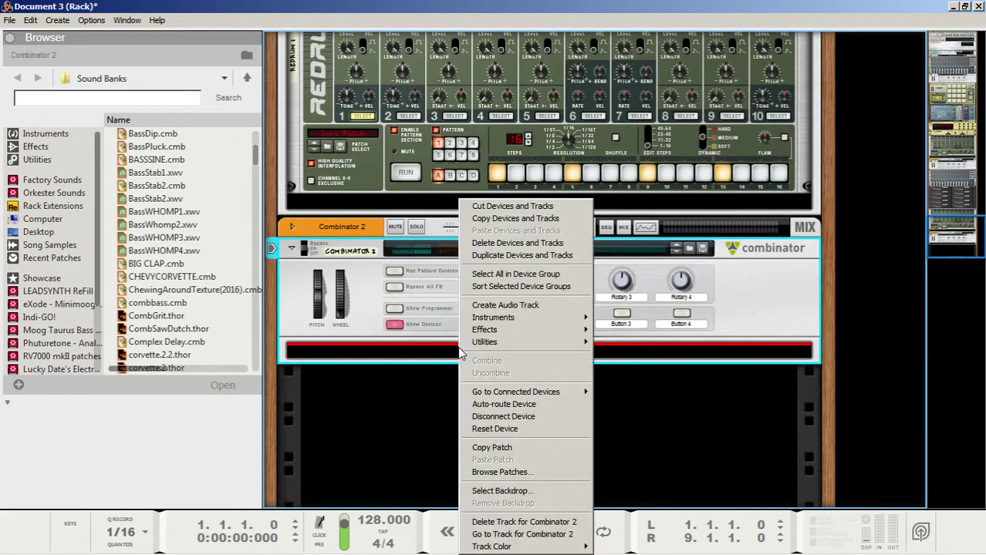
mouse_move(502, 320)
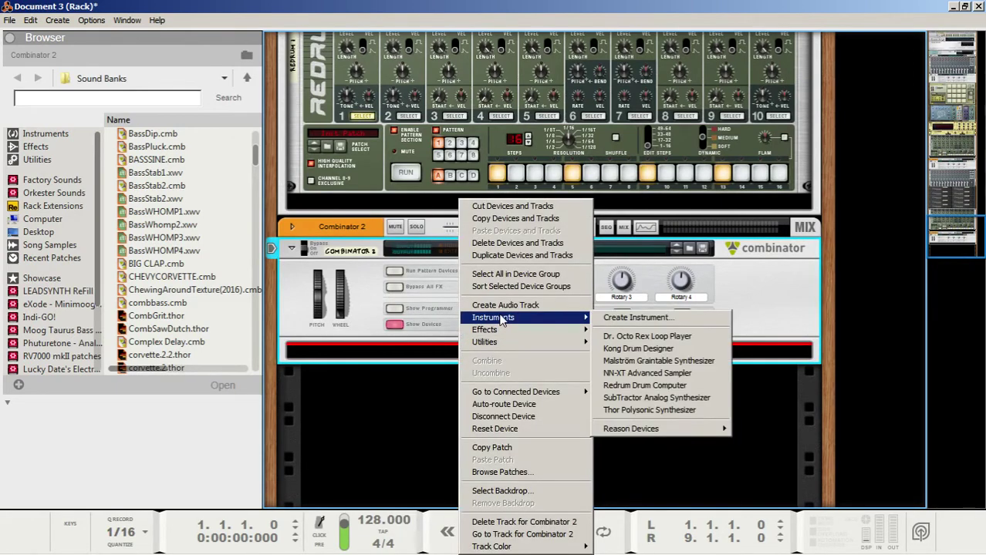
click(640, 410)
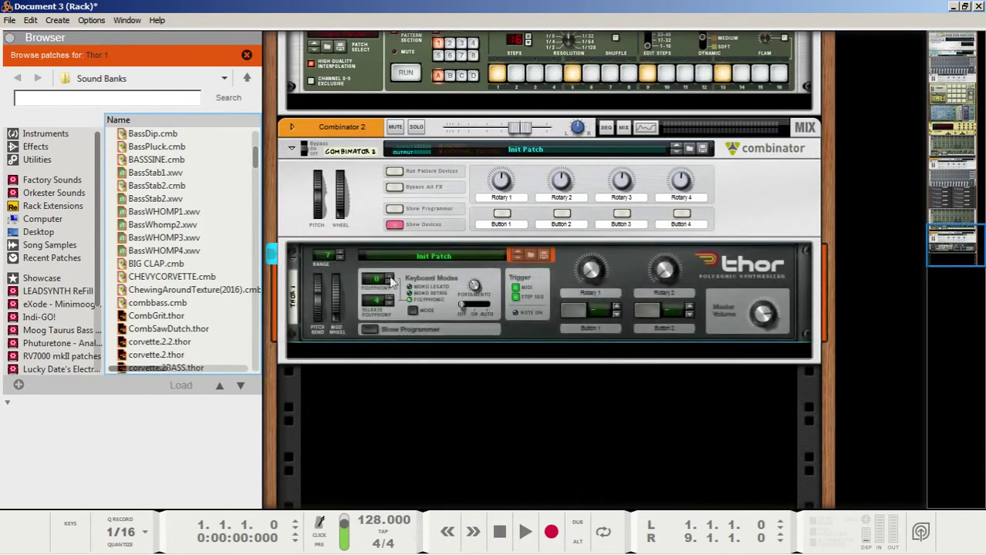
- Expand Thor's programmer panel and reset the device to its Init Patch
click(368, 329)
right_click(376, 266)
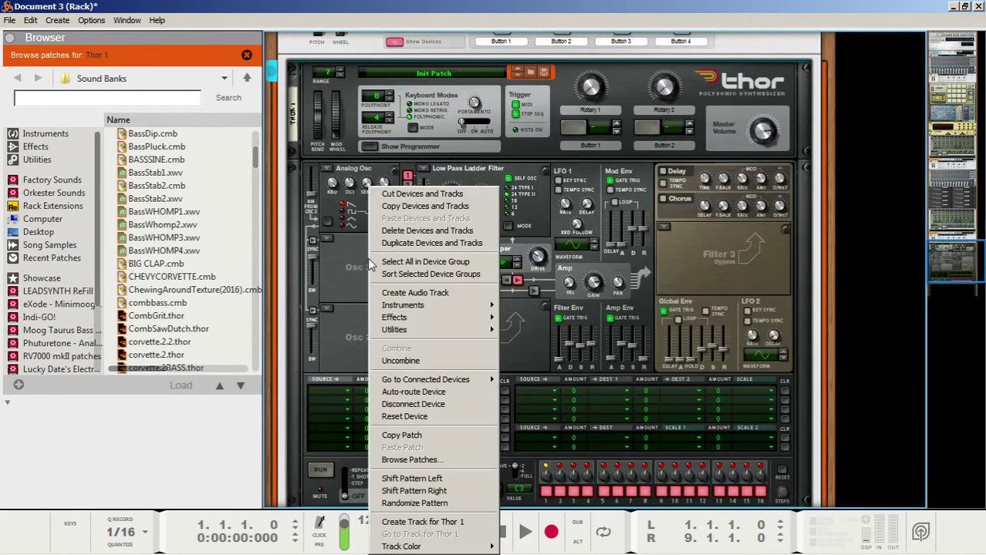
click(394, 417)
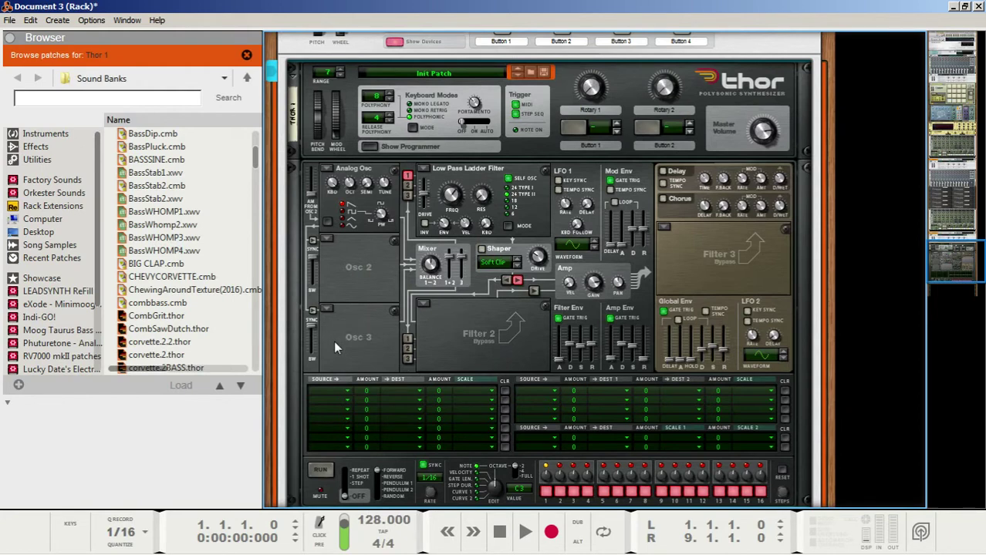
scroll(328, 309, up, 1)
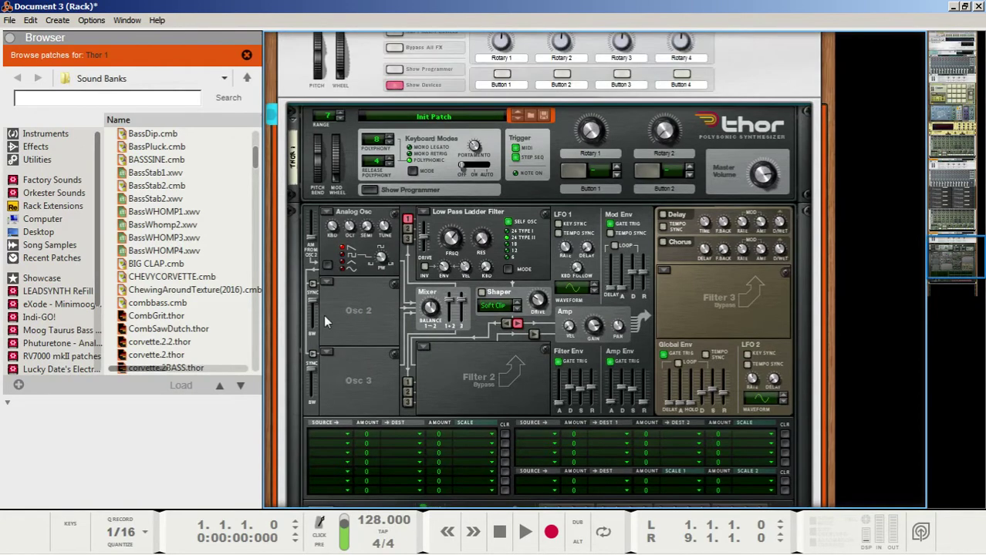
- Set Thor's Polyphony and Release Polyphony to 1
click(390, 146)
click(389, 146)
click(390, 146)
click(388, 163)
click(388, 164)
click(388, 163)
- Make Osc 2 an Analog oscillator and raise its pulse width to 60
scroll(372, 191, down, 1)
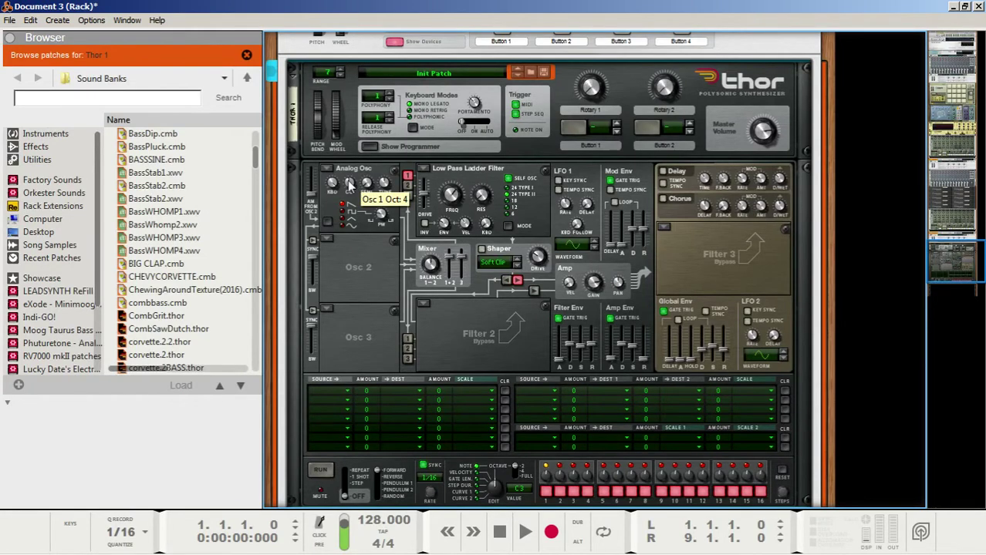
click(327, 237)
click(334, 254)
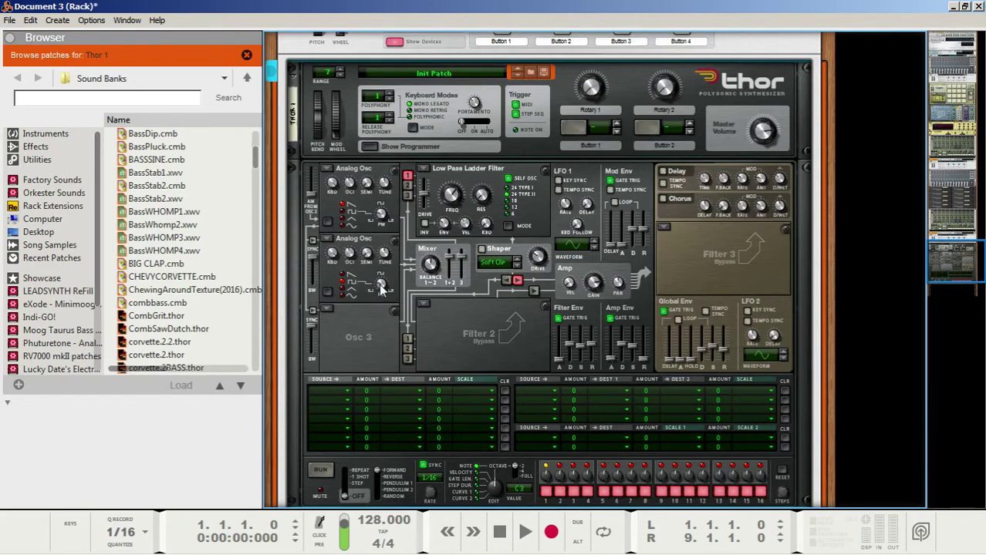
mouse_move(379, 284)
drag(380, 283, 381, 278)
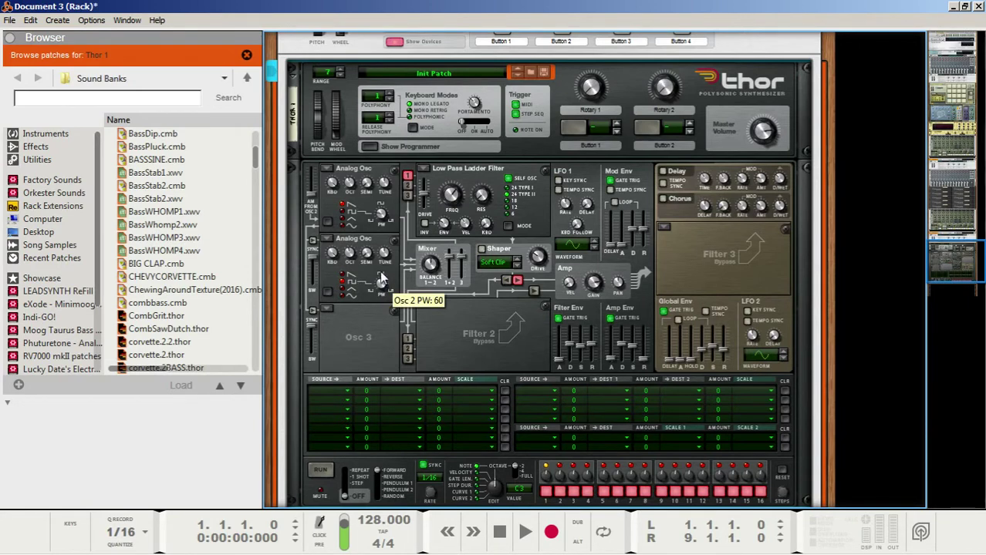
- Sync Osc 2 to Osc 1 and audition the result
click(313, 241)
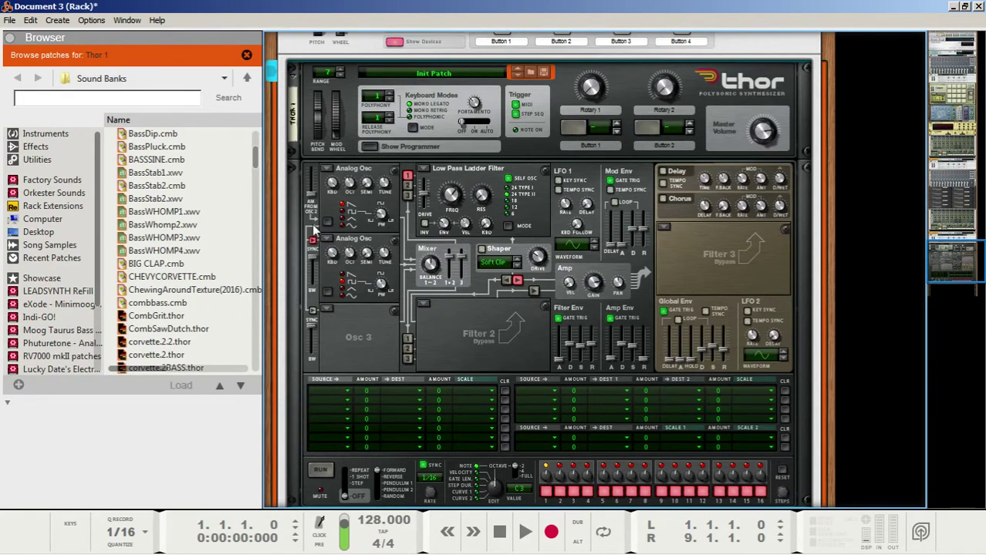
click(509, 533)
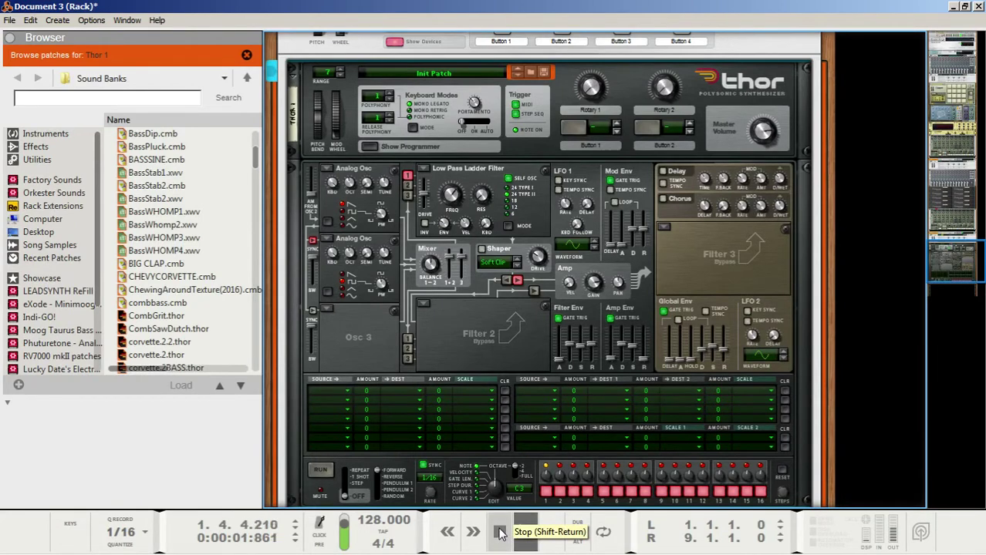
double_click(499, 532)
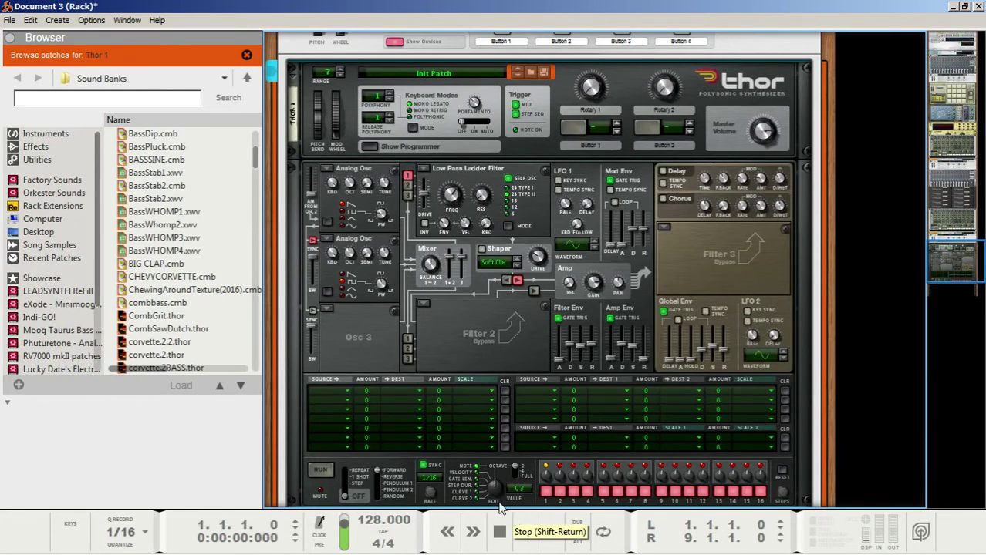
- Route Osc 2 into Filter 1 and start playback to hear it
click(404, 186)
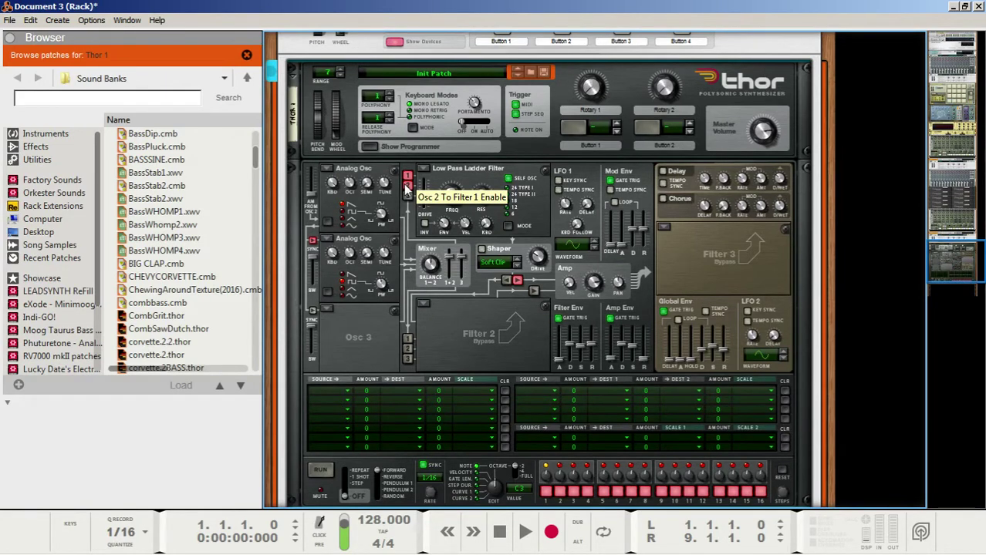
click(406, 190)
key(space)
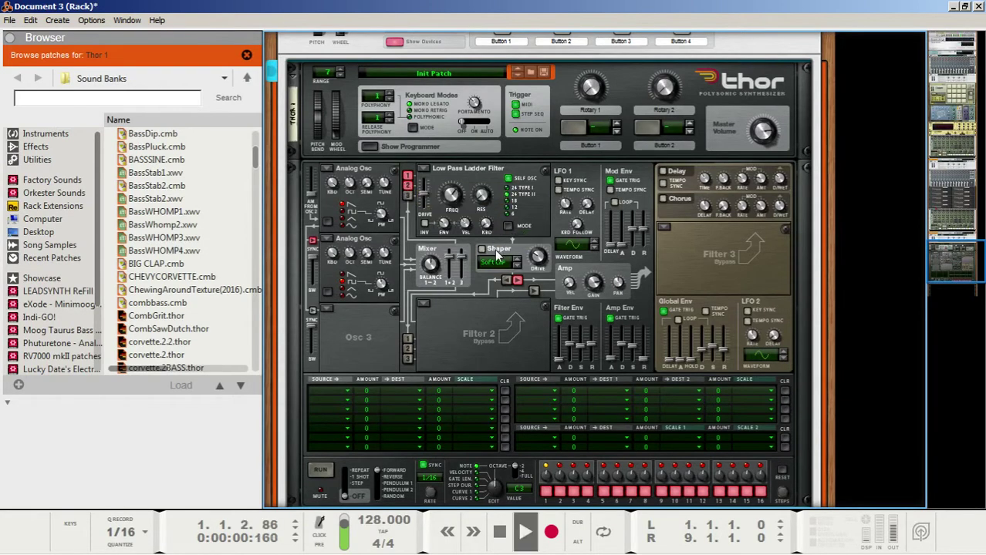
- Stop playback and set Filter 1 cutoff to 175 Hz, resonance 81, envelope amount 91
double_click(499, 540)
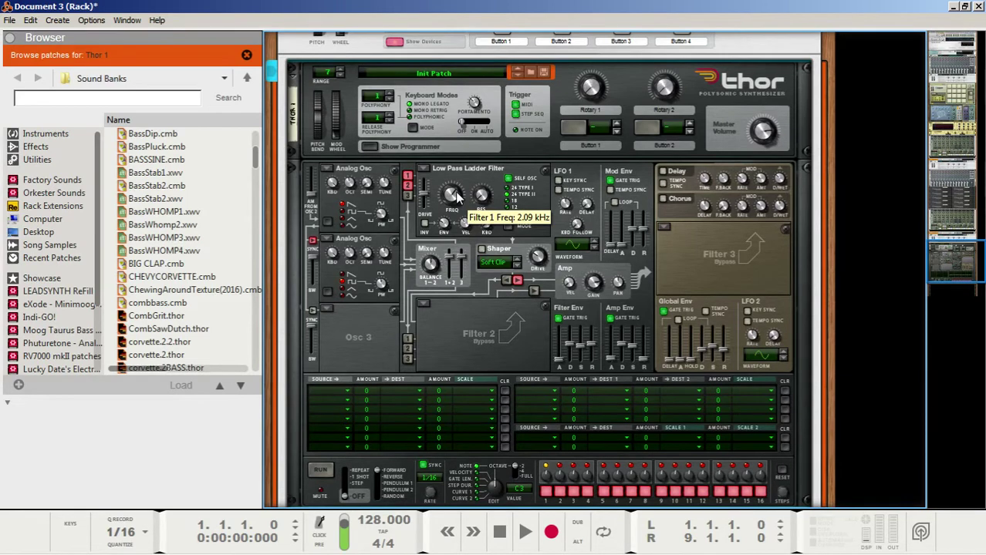
drag(456, 197, 463, 219)
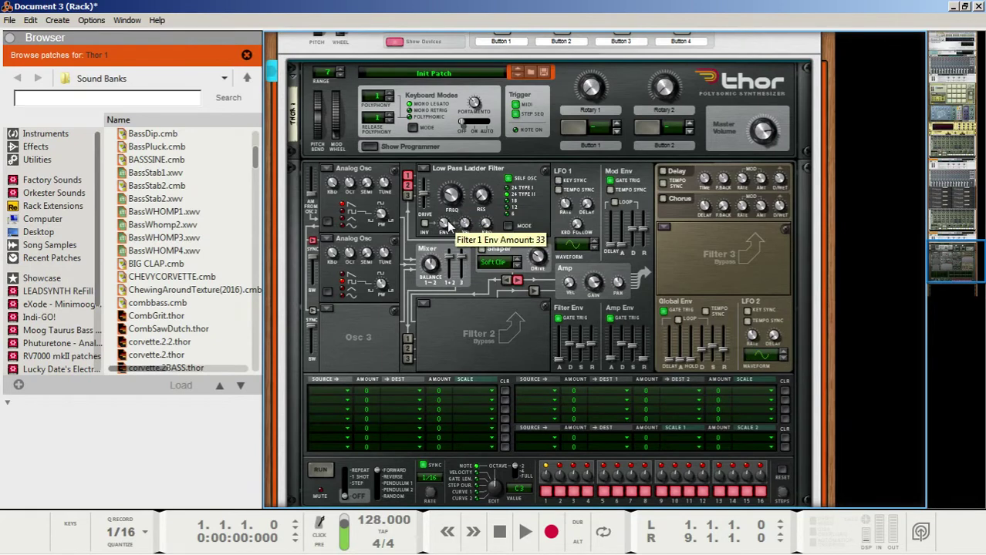
drag(481, 200, 495, 162)
drag(445, 225, 455, 210)
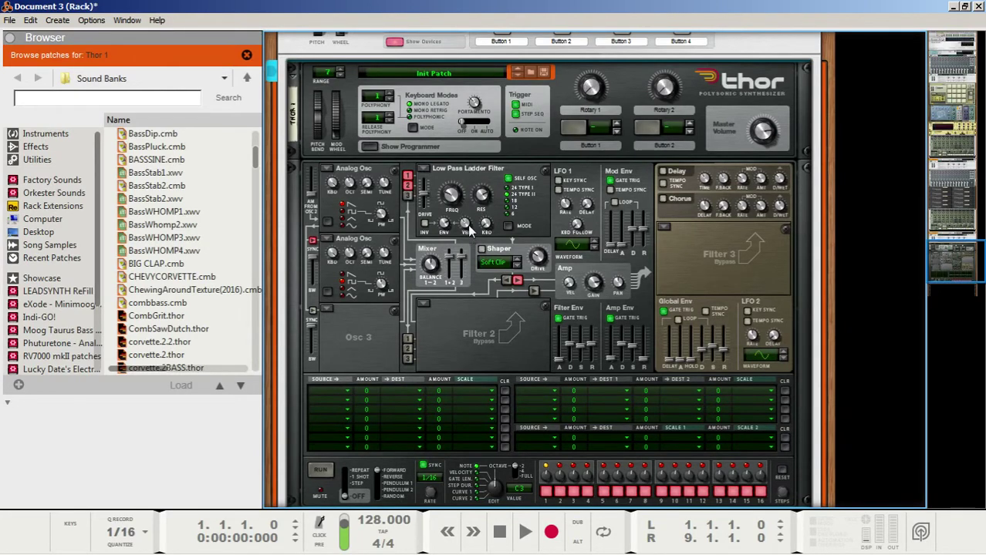
- Raise Filter 1 velocity to 104 and set filter envelope attack 0.7 ms, decay 464 ms
mouse_move(467, 223)
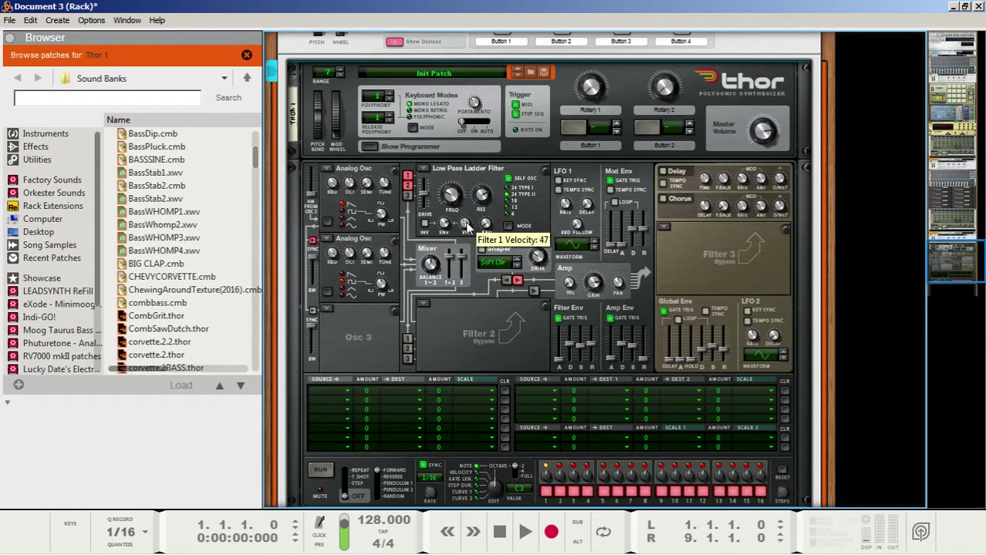
drag(467, 223, 476, 190)
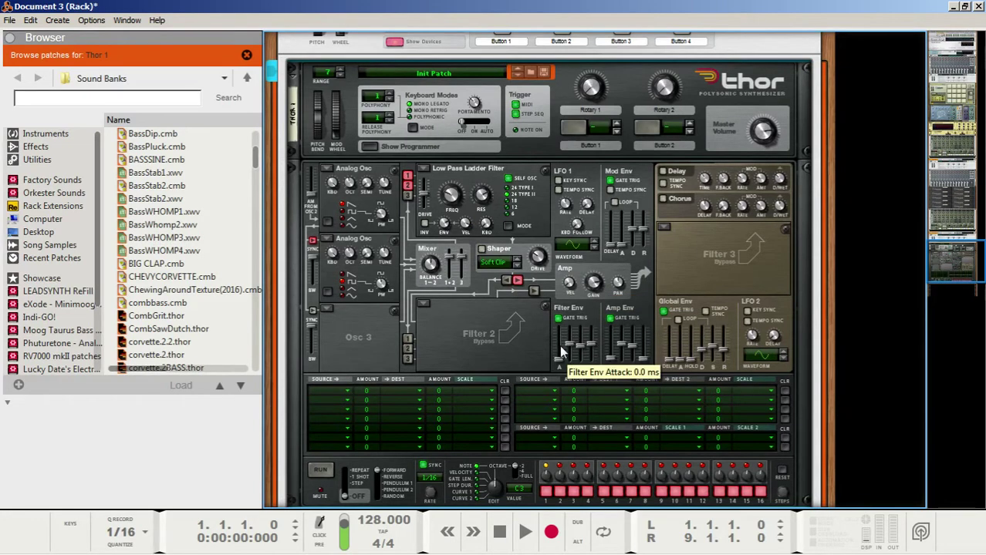
drag(560, 360, 567, 352)
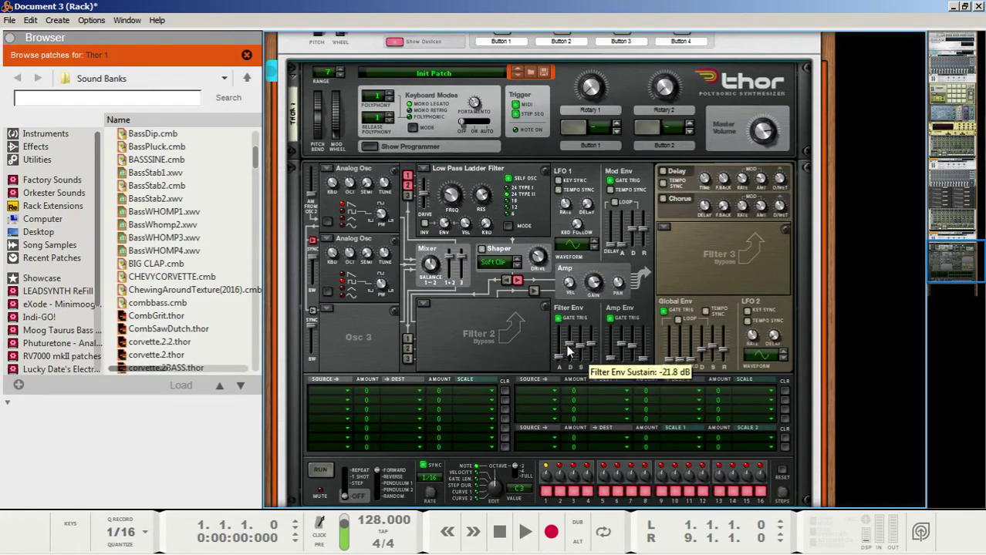
drag(567, 347, 563, 379)
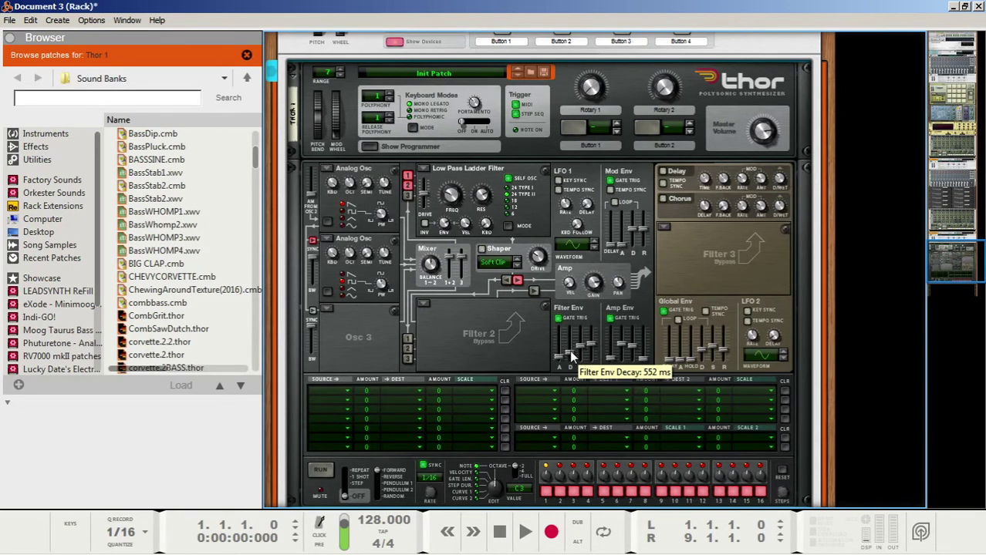
- Lower the filter envelope sustain to -27.0 dB and release to 122 ms
mouse_move(584, 351)
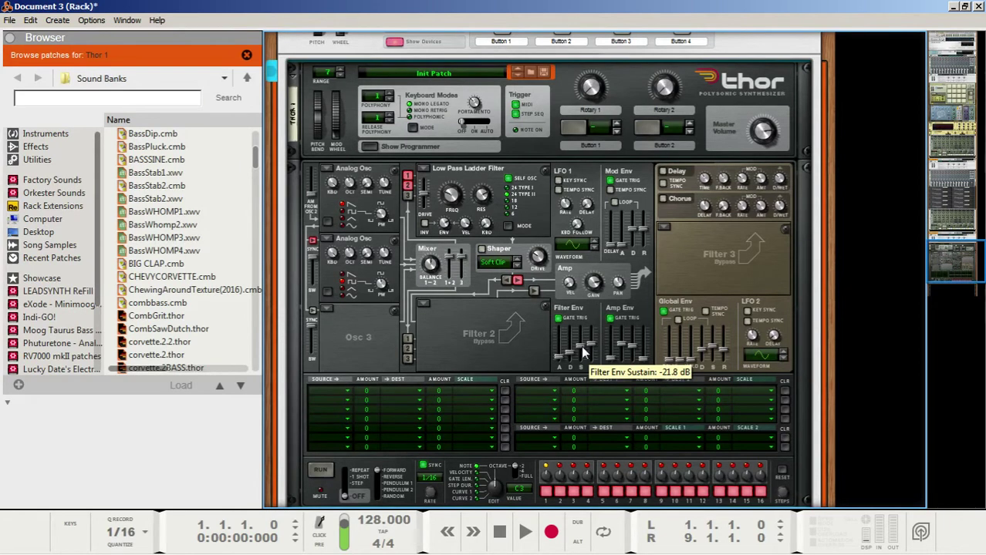
drag(583, 350, 582, 376)
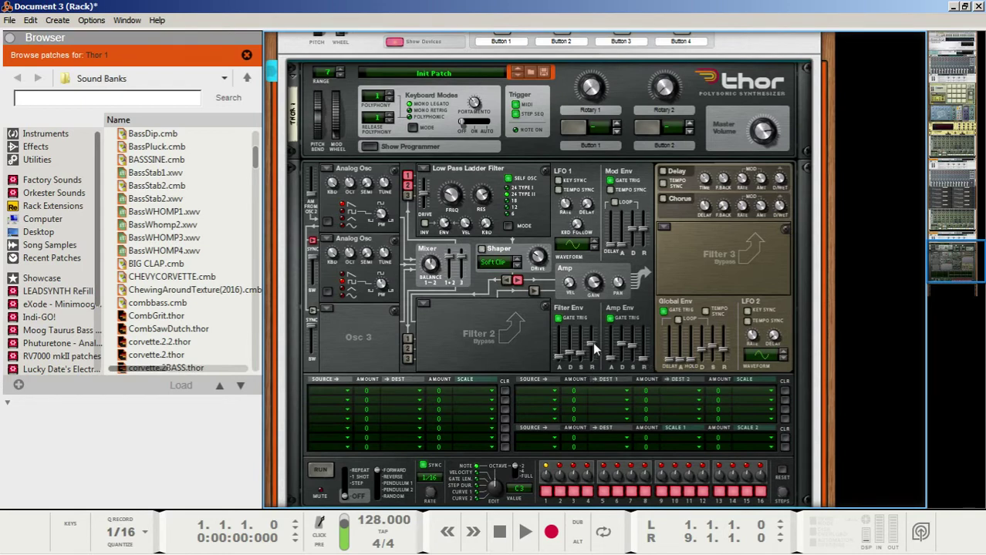
drag(594, 340, 591, 372)
mouse_move(614, 350)
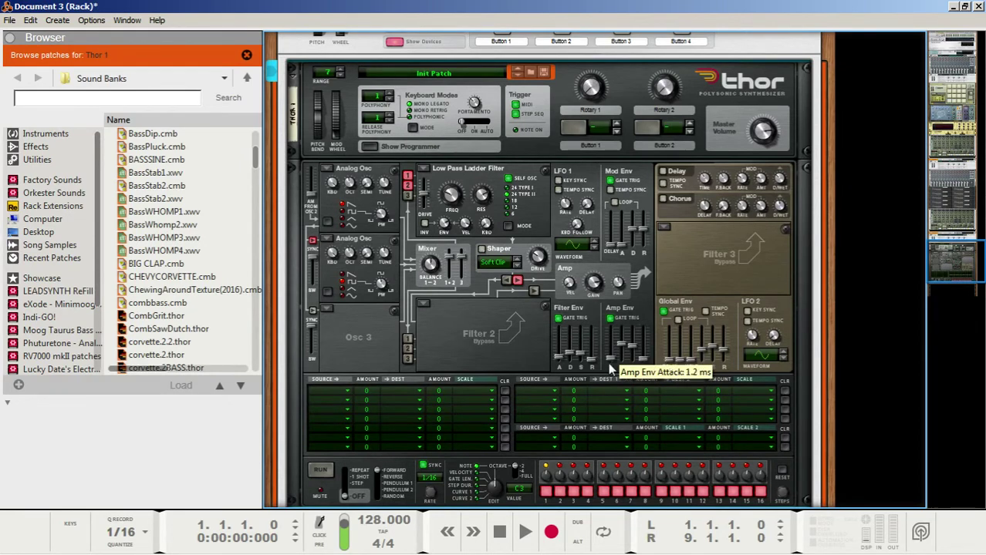
- Set the amp envelope attack to 17.4 ms and release to about 3.2 ms
drag(612, 365, 615, 350)
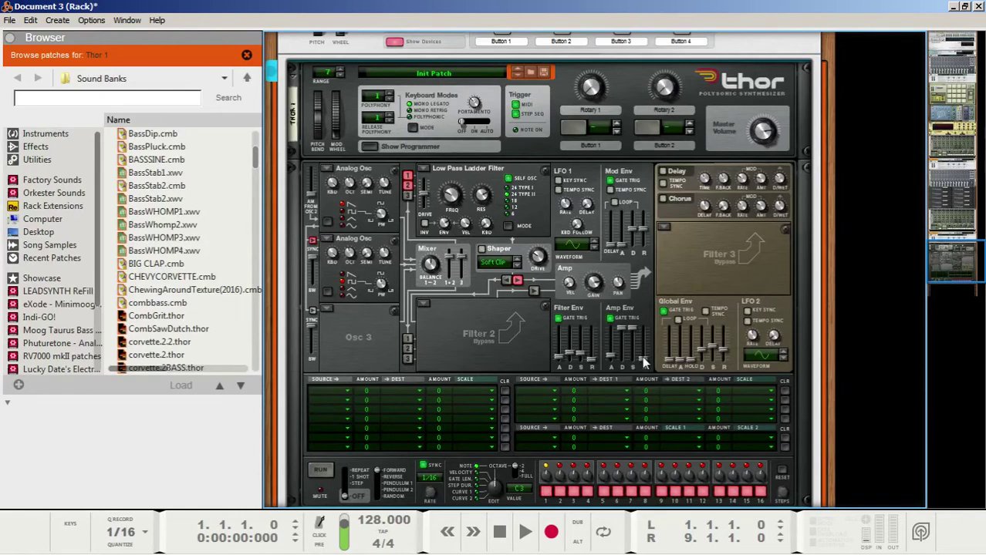
mouse_move(644, 361)
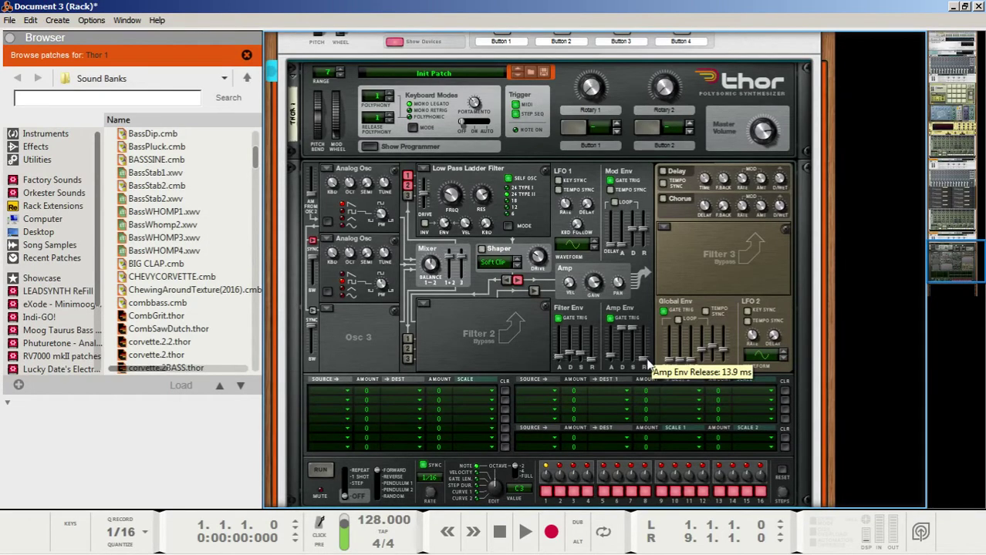
drag(646, 362, 647, 368)
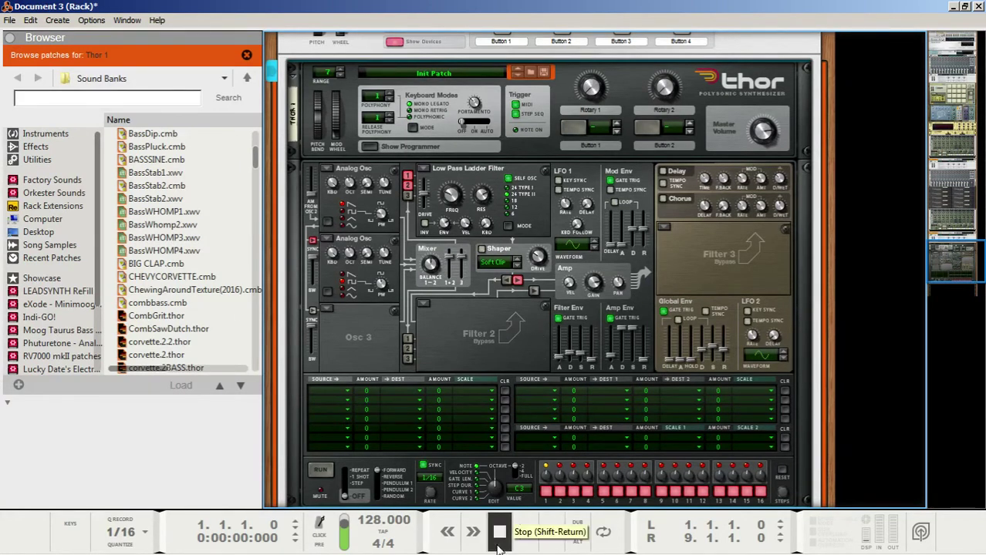
mouse_move(105, 551)
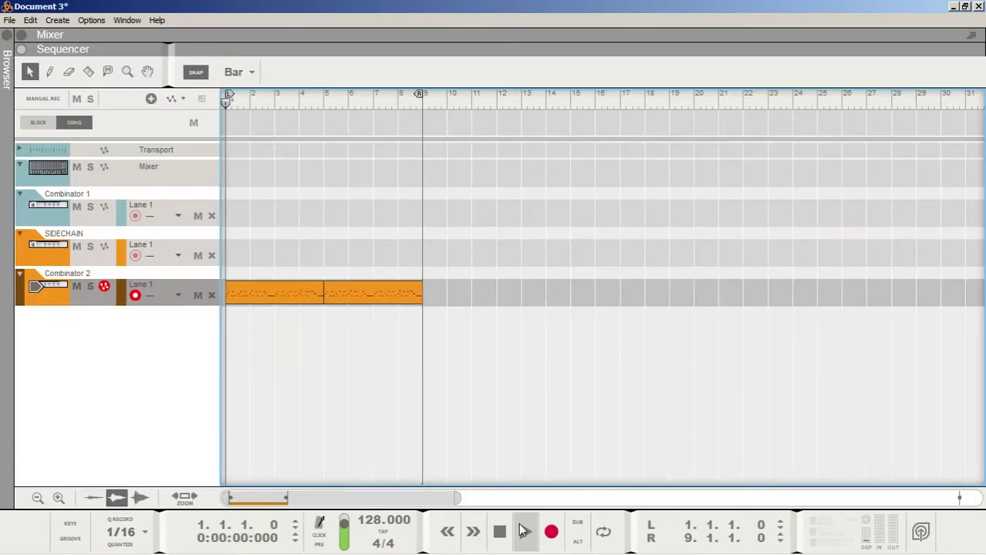
click(524, 532)
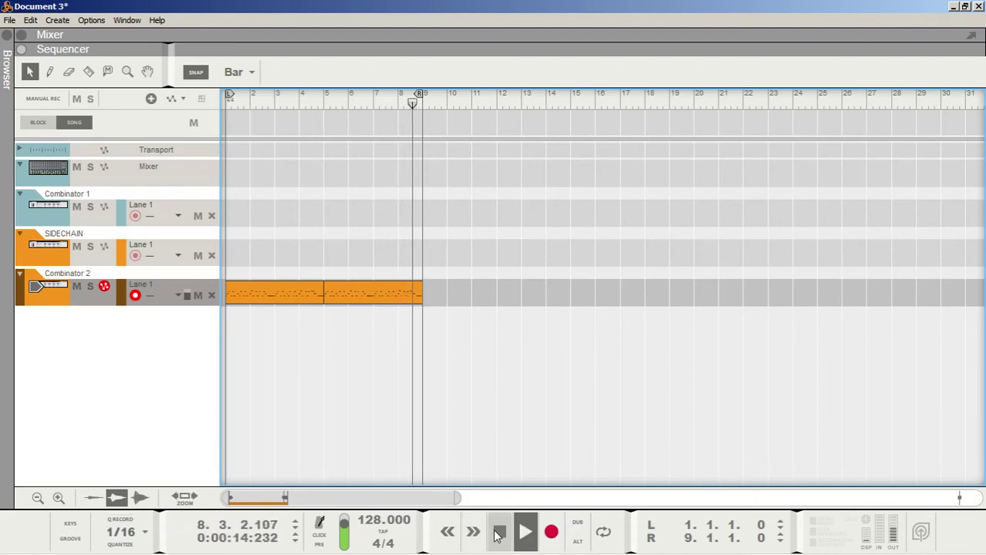
click(500, 540)
click(500, 540)
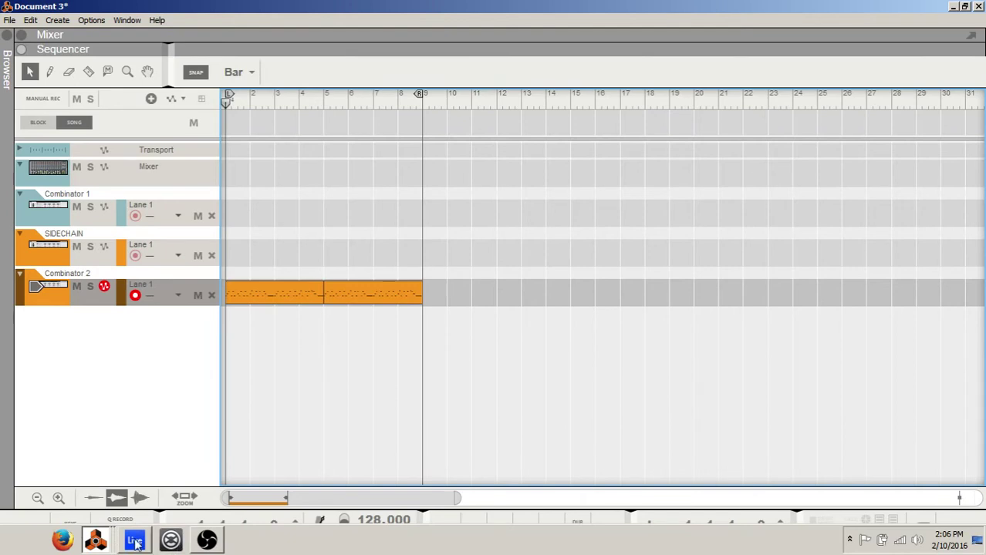
click(100, 543)
click(112, 503)
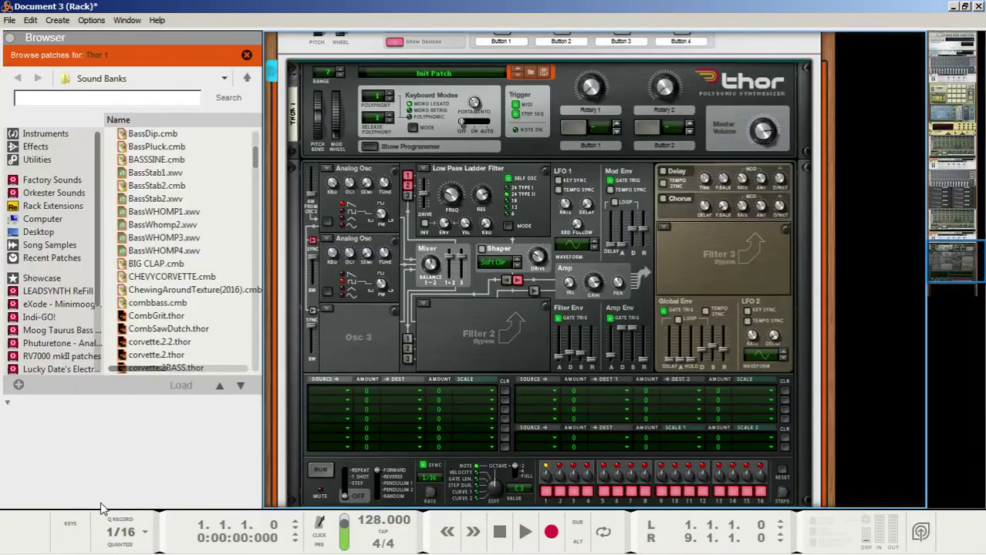
- Leave the 'Browse patches for: Thor 1' mode and scroll the rack back to Thor
click(413, 278)
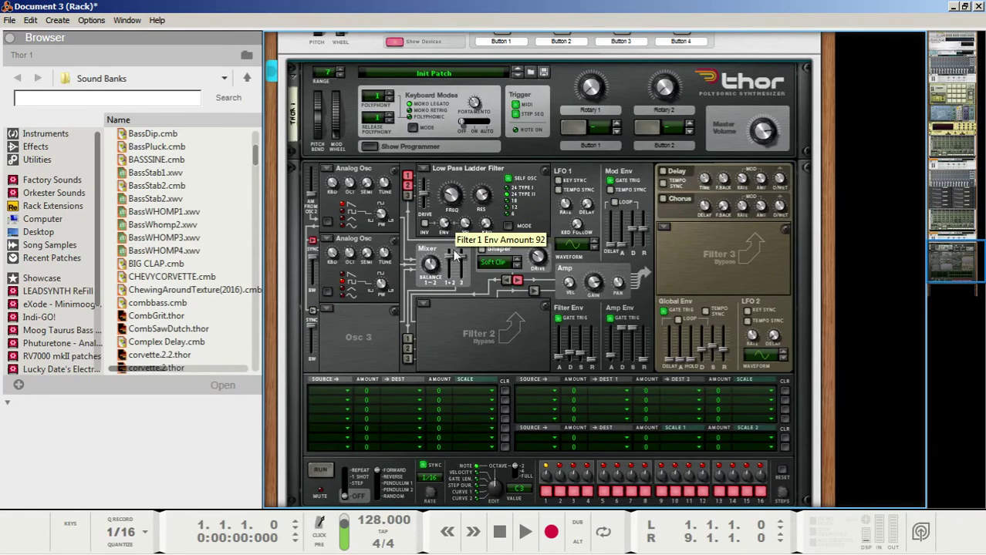
scroll(486, 301, down, 3)
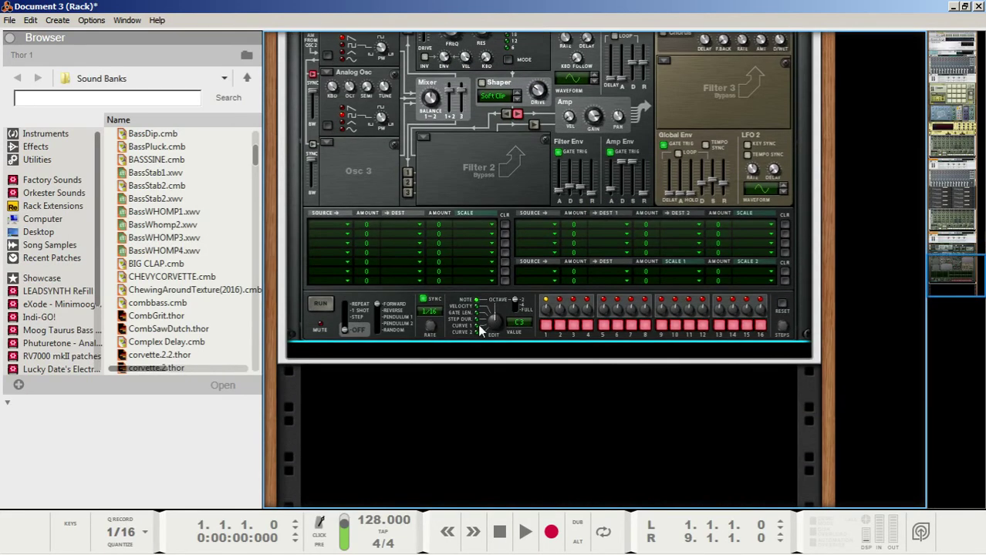
scroll(478, 324, up, 2)
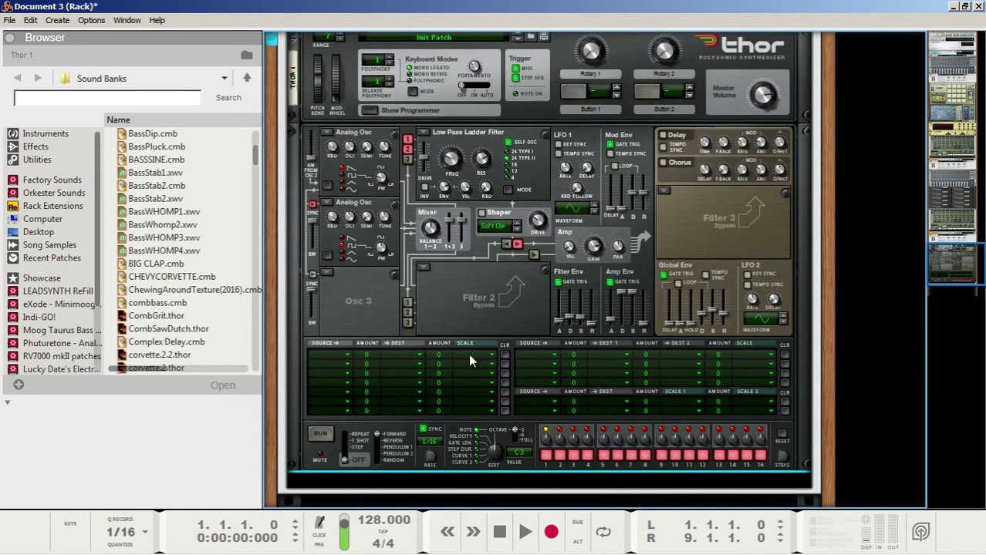
- Add a Scream 4 Distortion after Thor and turn up its P1 knob
right_click(457, 295)
mouse_move(498, 323)
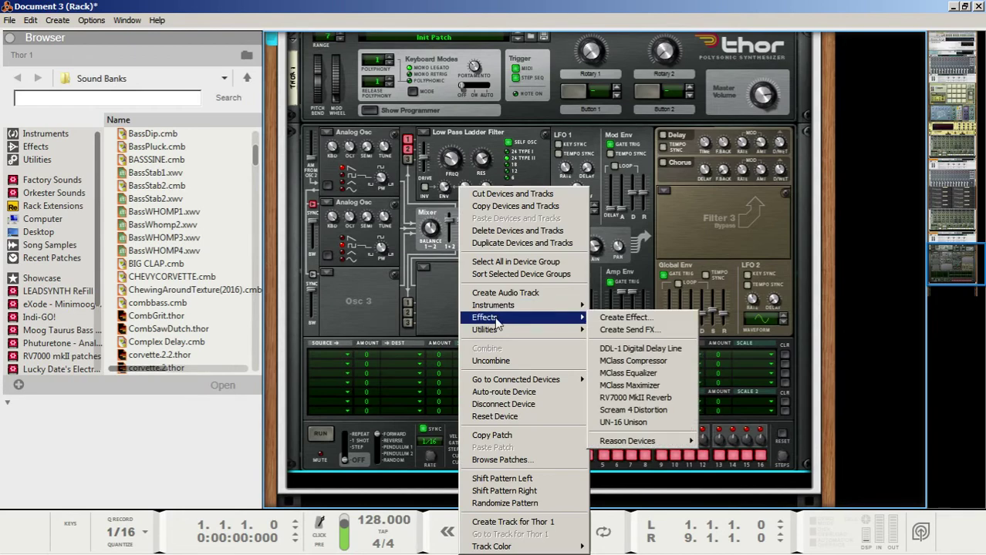
click(632, 410)
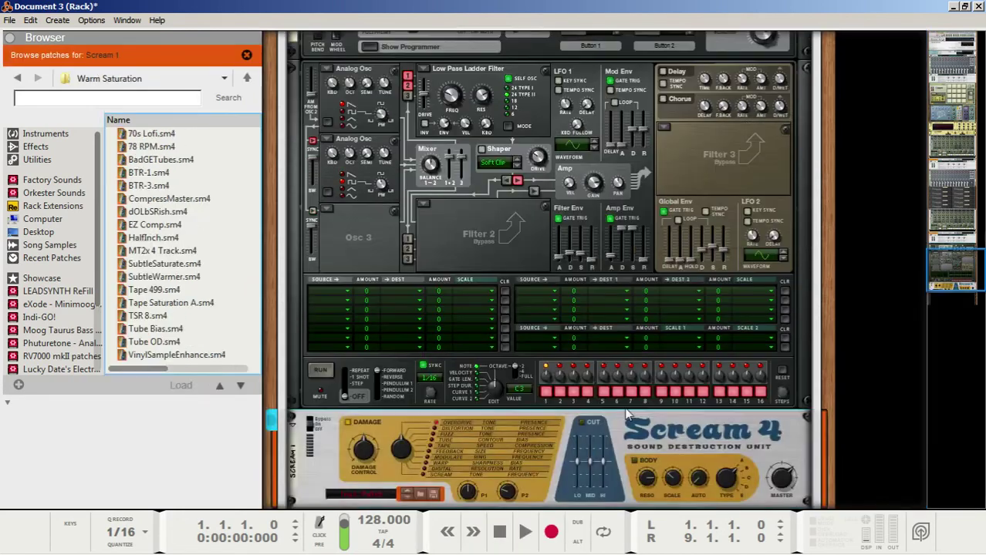
click(405, 458)
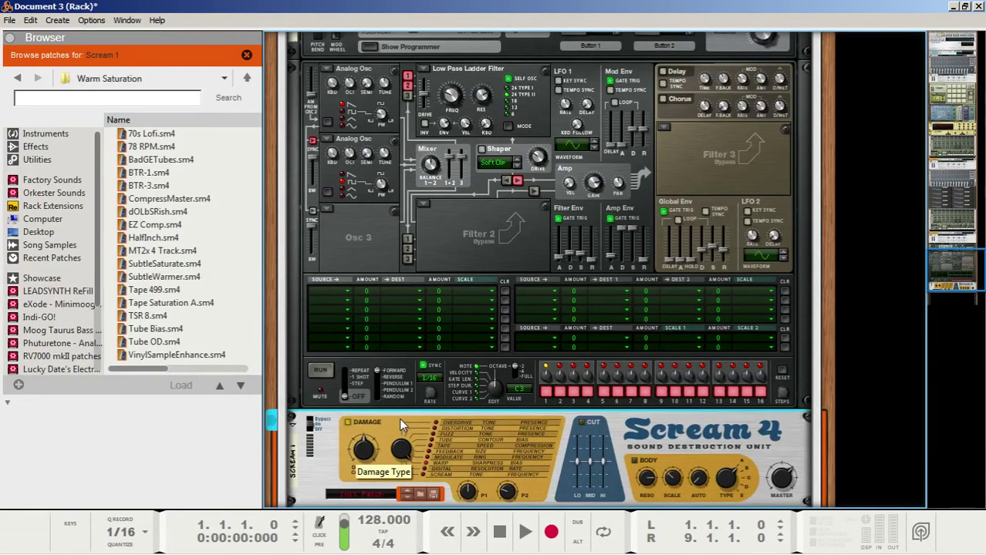
drag(468, 509, 504, 480)
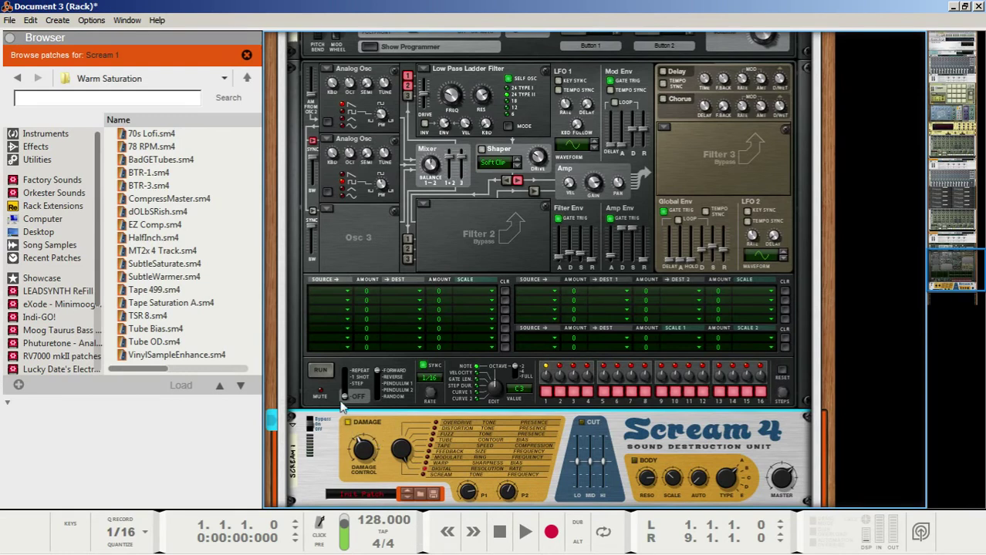
- Play the bass line, raise Scream 4 P2 to 74, then stop playback
click(524, 534)
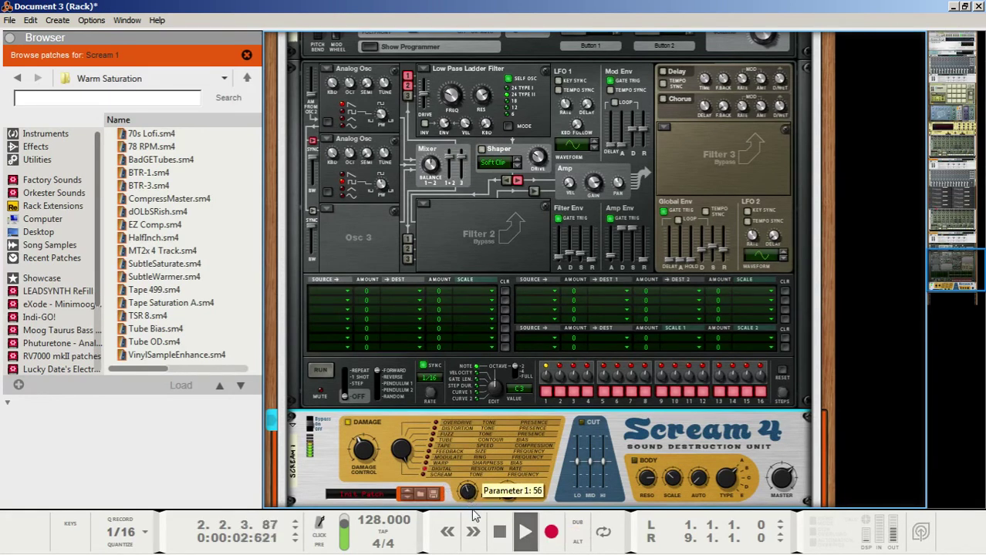
mouse_move(507, 505)
mouse_down()
mouse_move(507, 469)
mouse_move(508, 494)
mouse_up()
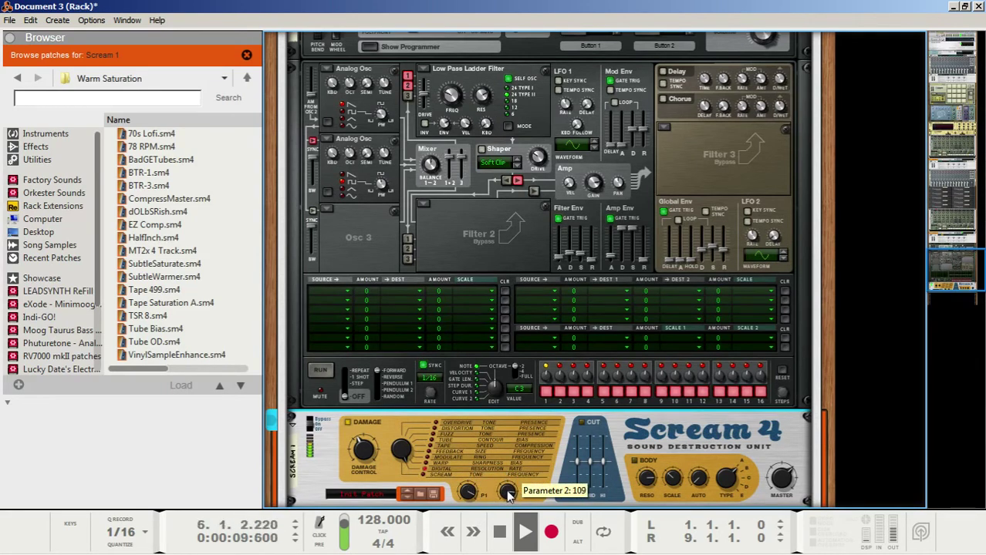
double_click(500, 535)
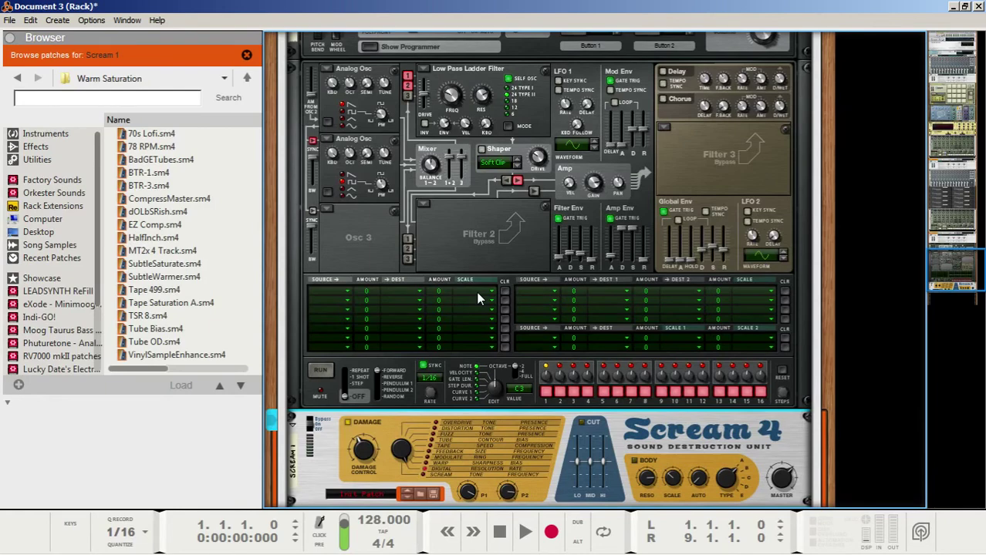
- Save the Thor patch to the Desktop under the file name ABB303AcidTutorial
scroll(465, 264, up, 5)
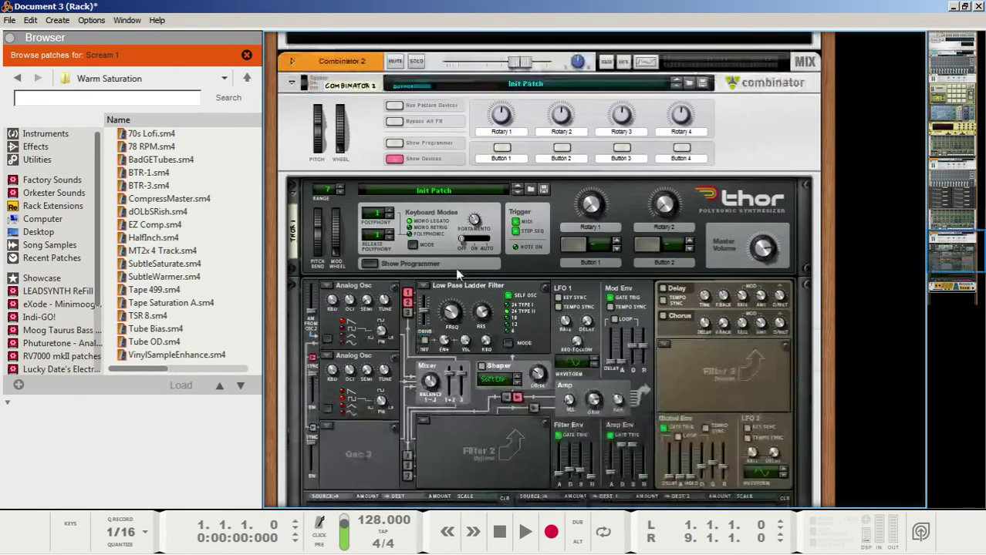
scroll(455, 267, down, 2)
click(544, 104)
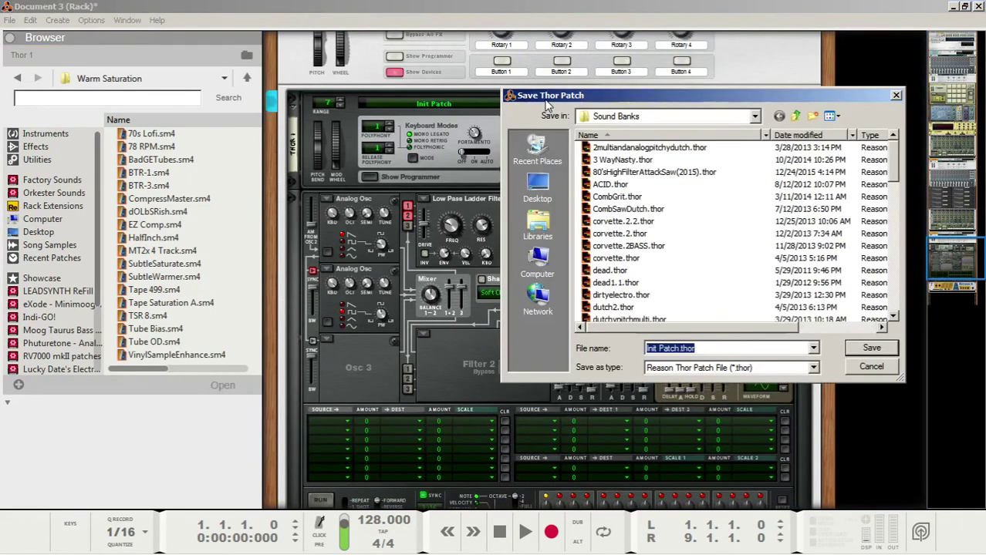
text(ABB)
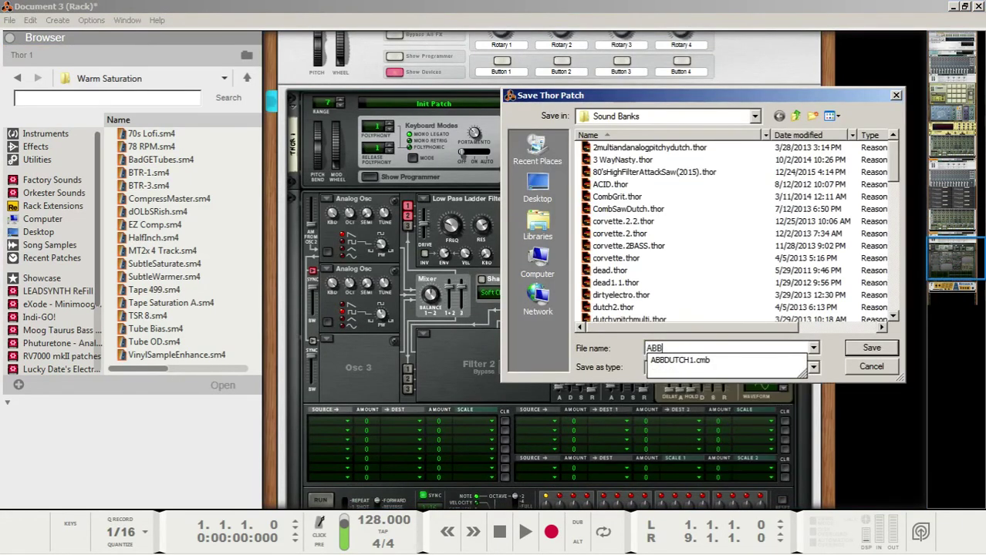
text(303)
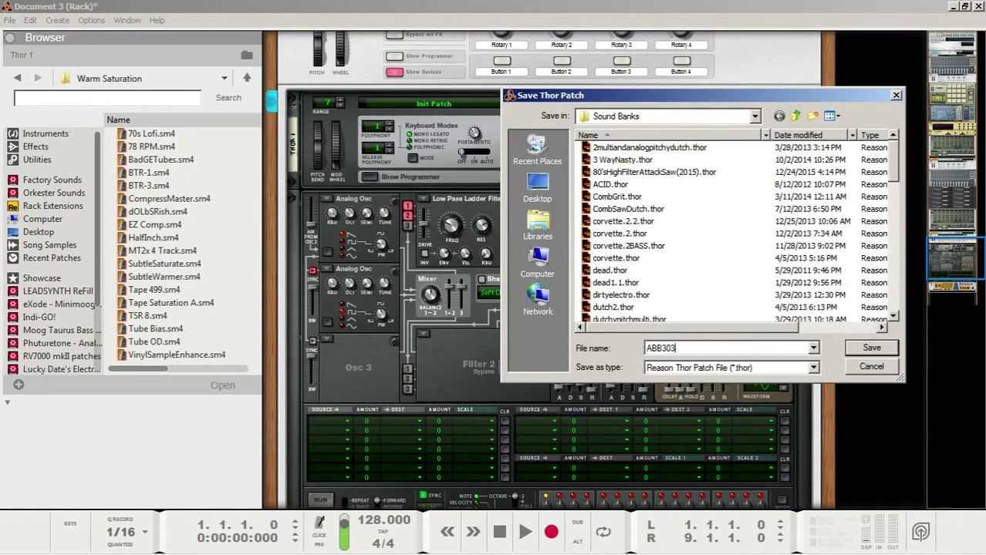
text(AcidTutorial)
click(538, 185)
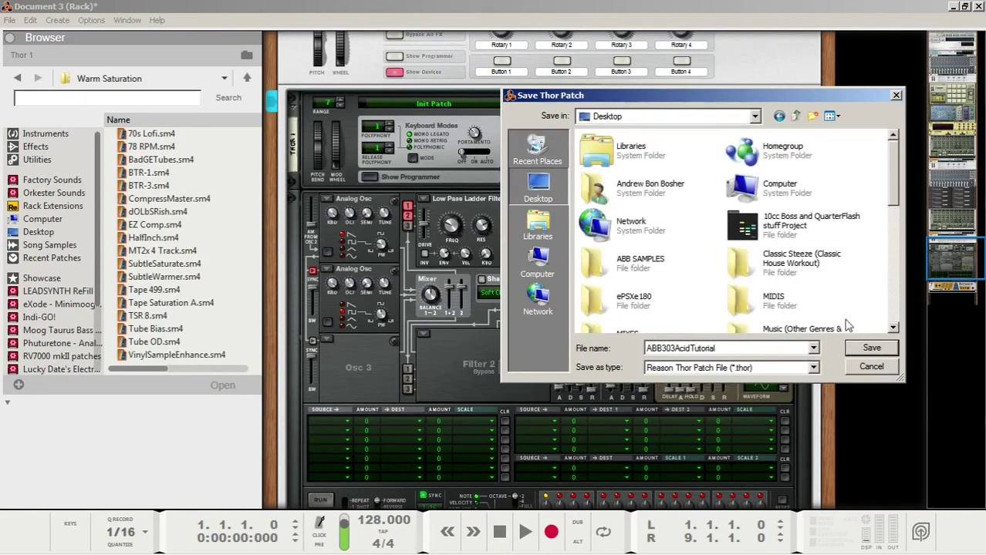
click(875, 347)
mouse_move(756, 242)
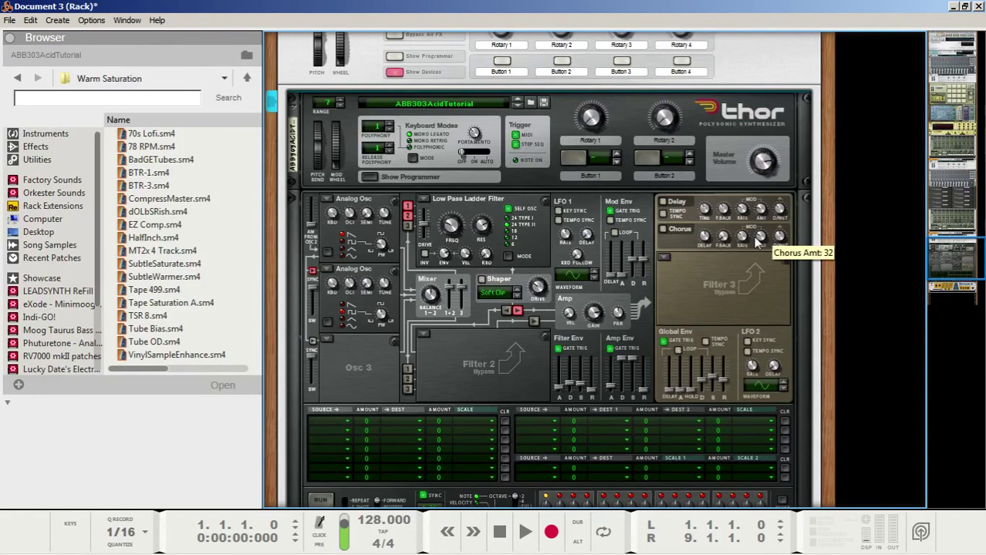